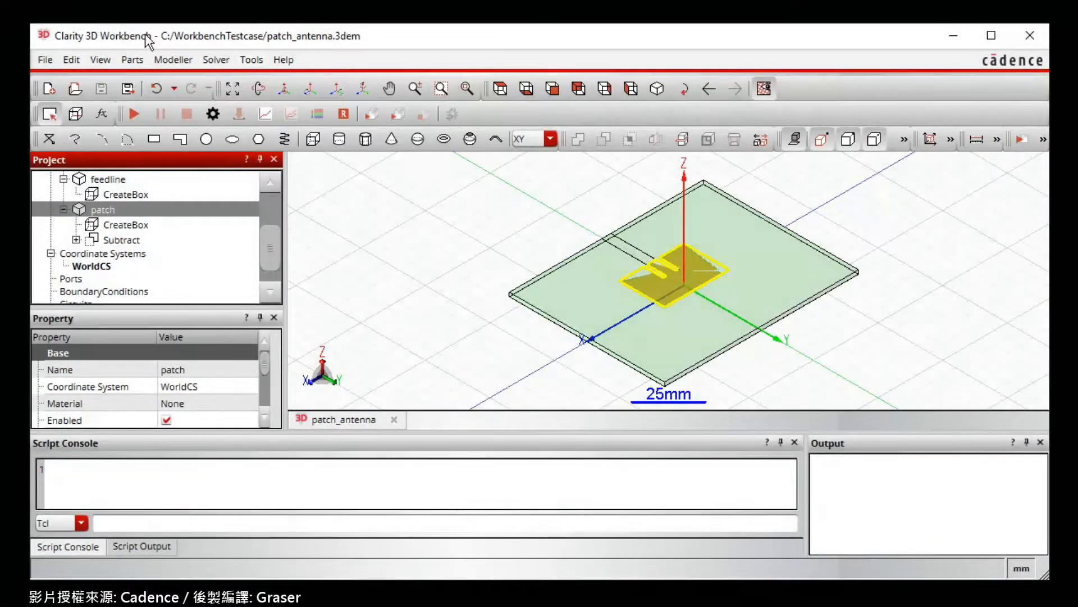
# - Show the material library in the Material Manager and export copper to the design
pyautogui.click(253, 59)
pyautogui.moveTo(295, 84)
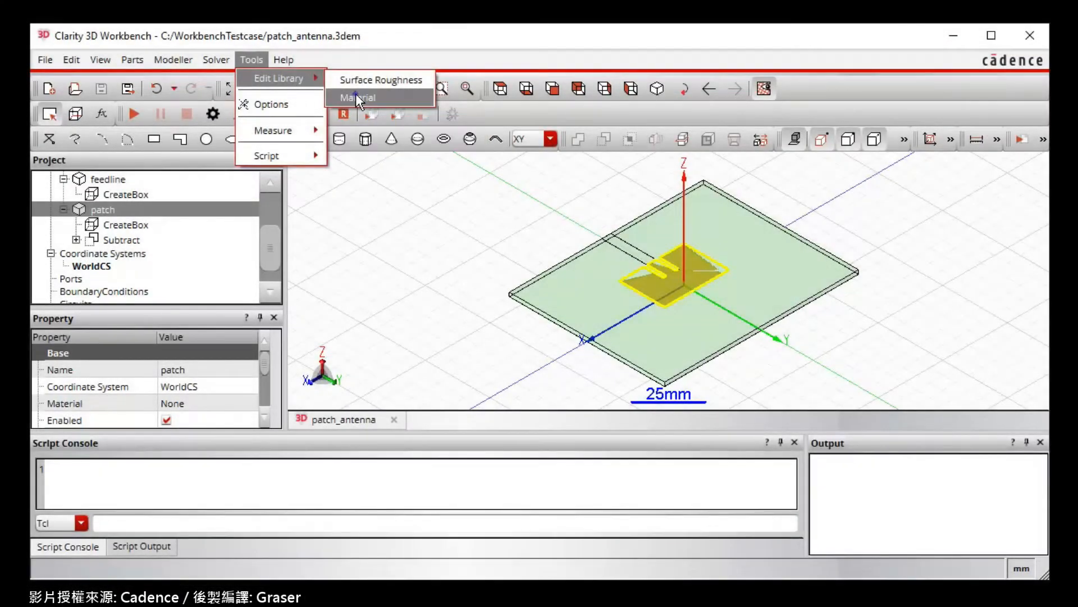
pyautogui.click(356, 97)
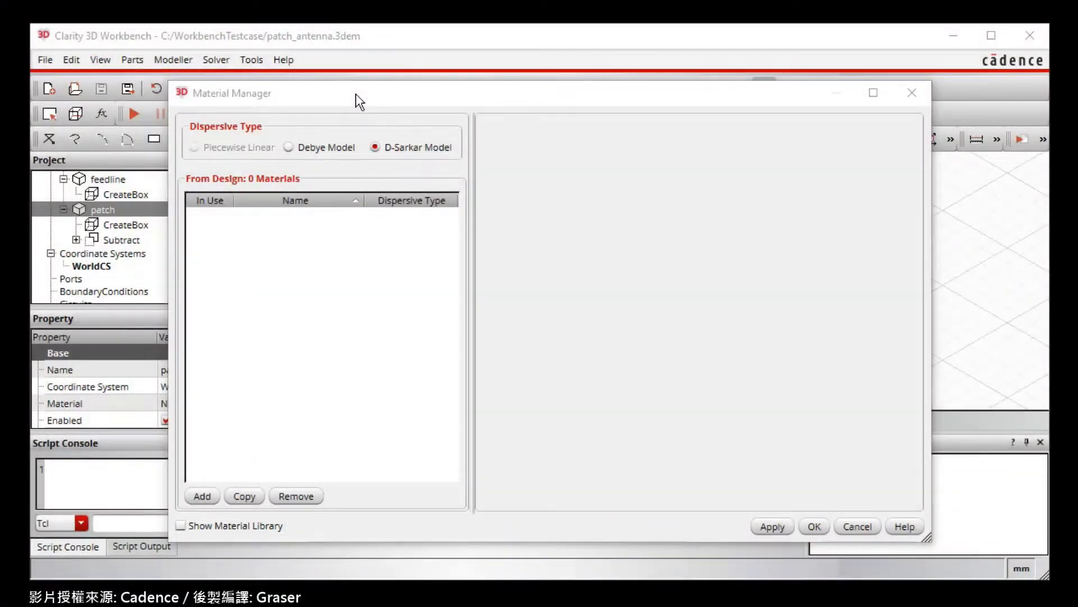
pyautogui.click(181, 526)
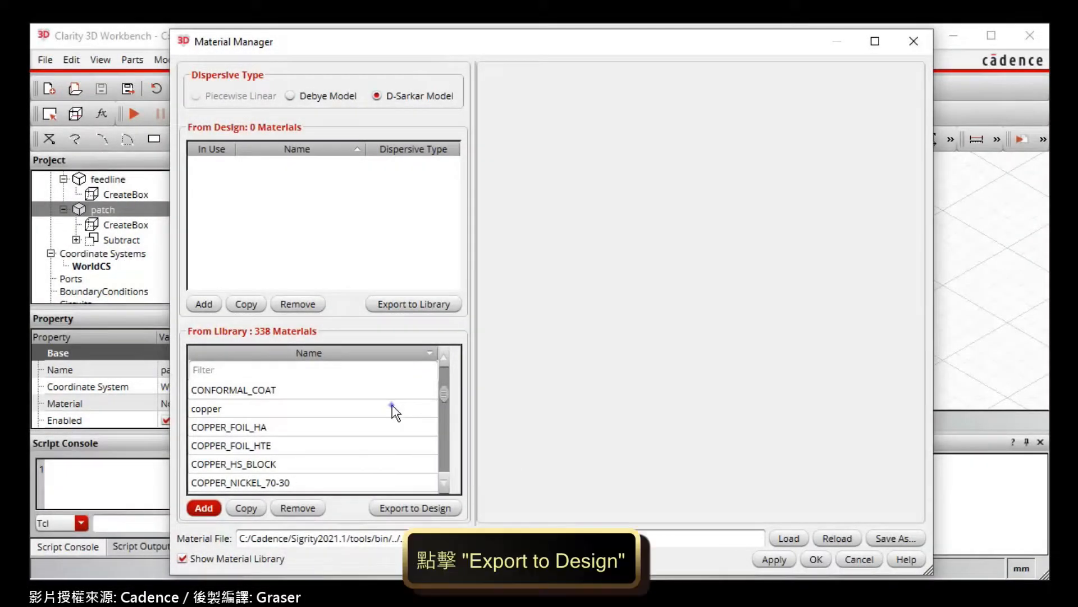
pyautogui.click(393, 409)
pyautogui.click(409, 507)
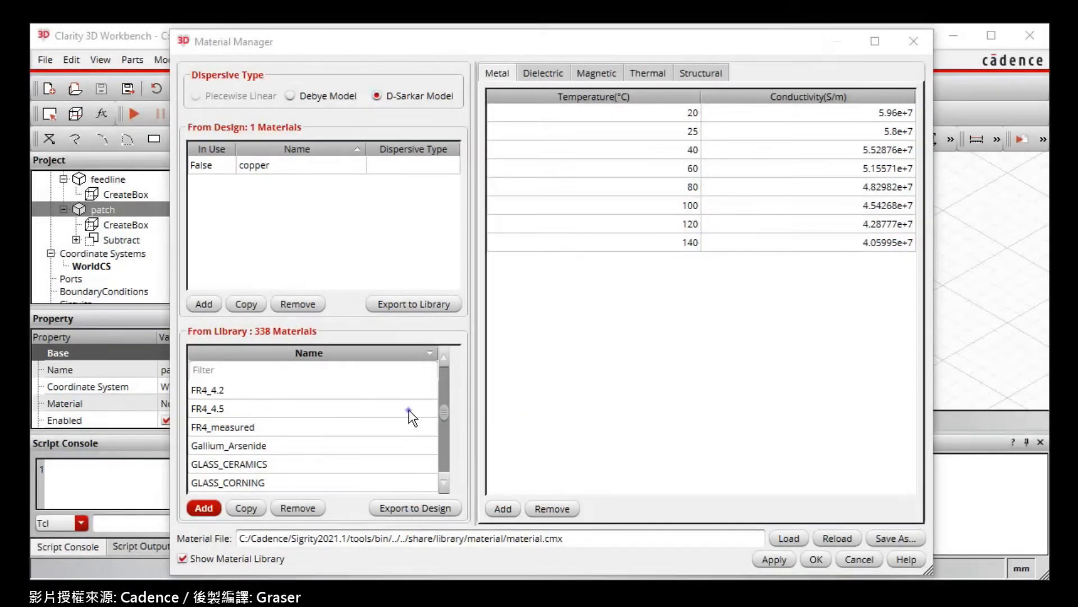
# - Export FR4_4.5 from the material library to the design and accept the material changes
pyautogui.click(409, 409)
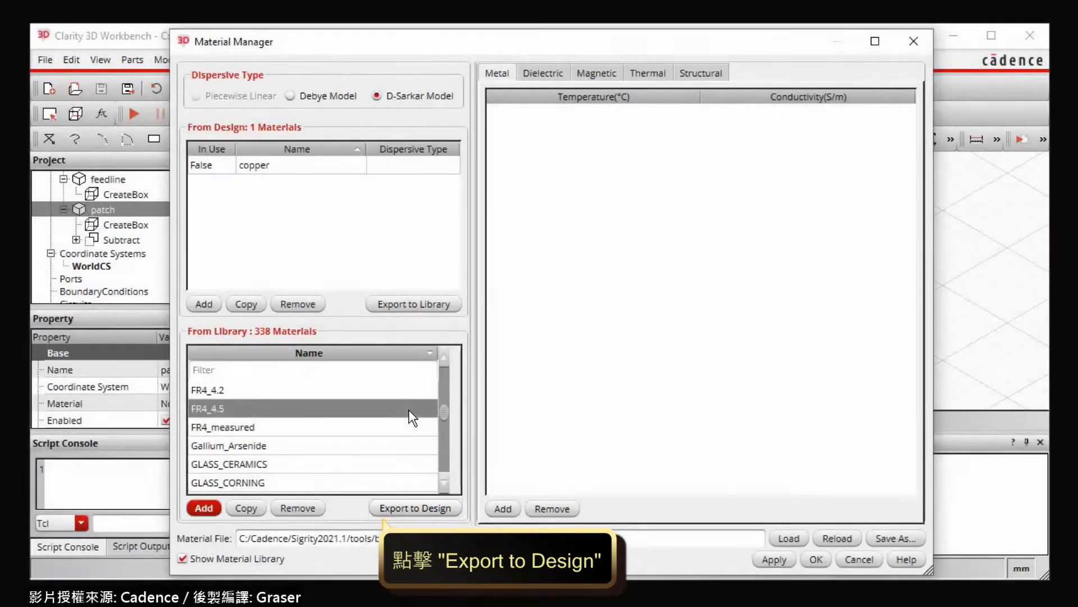
pyautogui.click(415, 507)
pyautogui.click(815, 556)
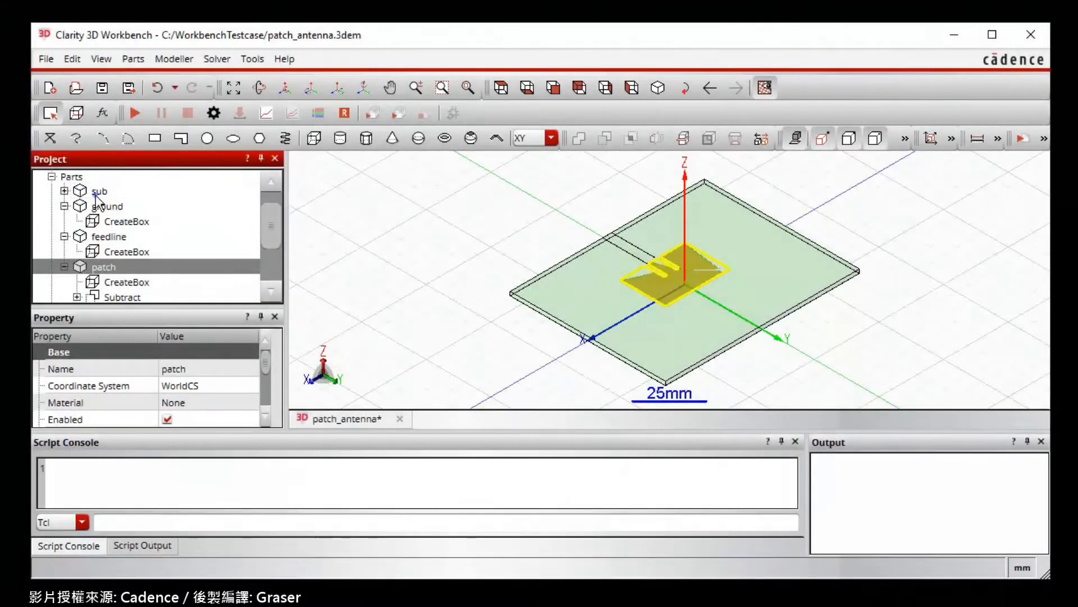
# - Assign the FR4_4.5 material to the sub part
pyautogui.click(98, 192)
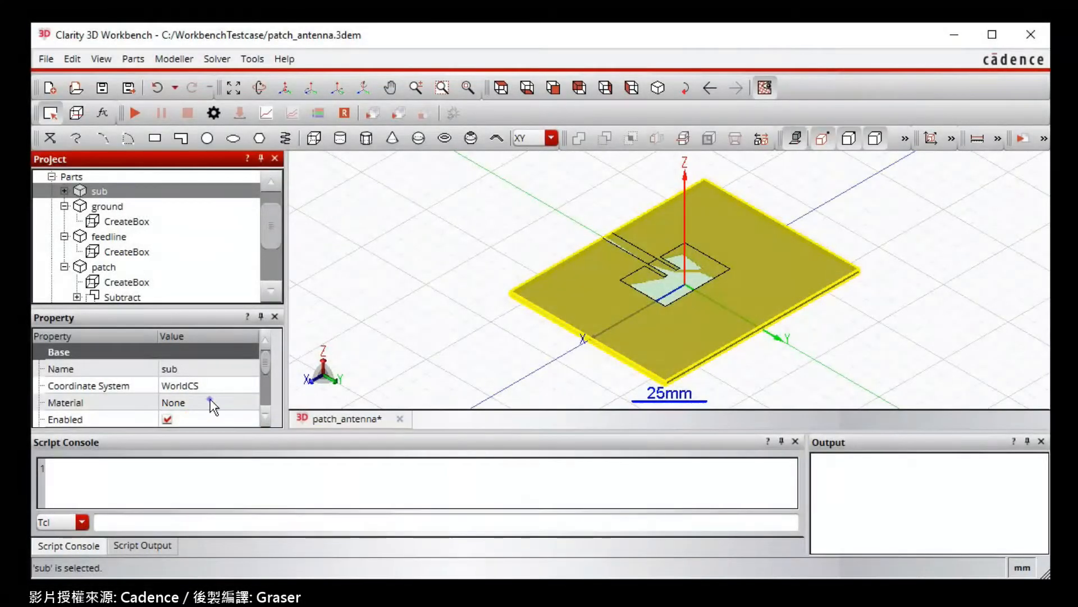
pyautogui.click(212, 403)
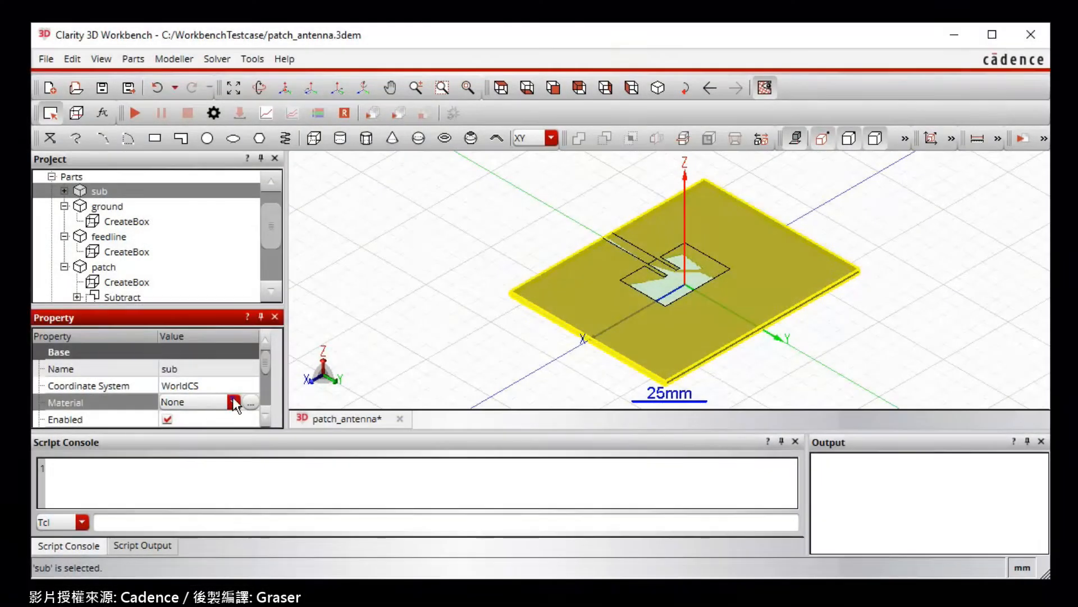
pyautogui.click(234, 402)
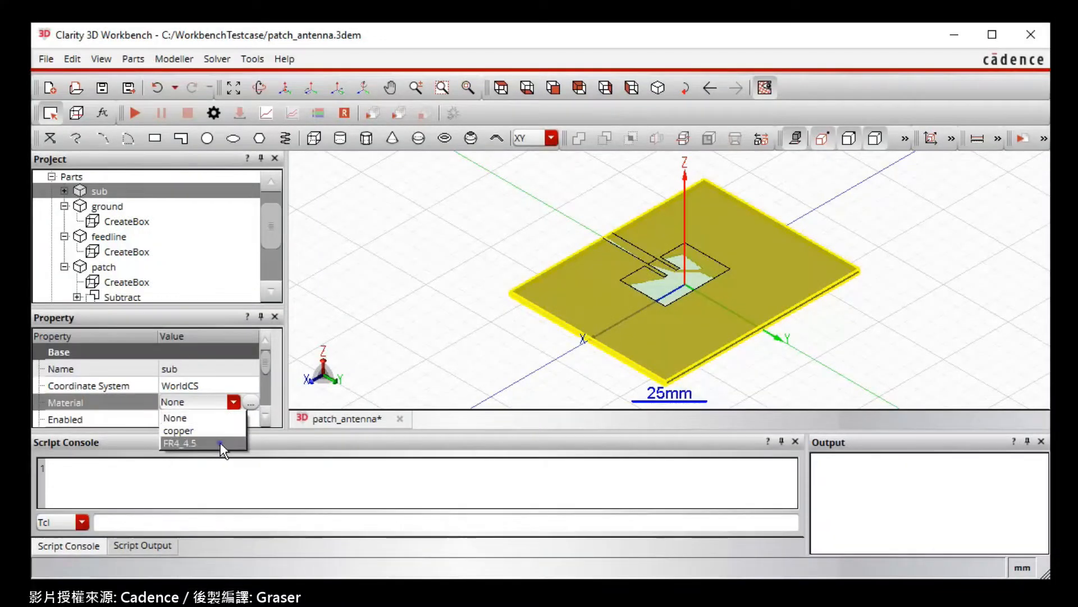
pyautogui.click(220, 443)
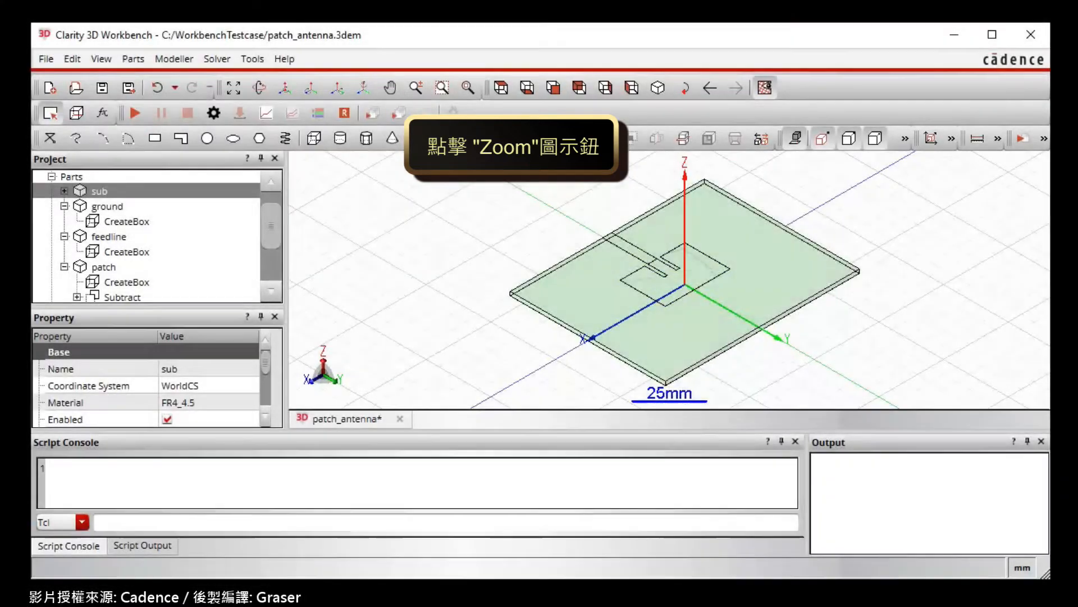
# - Create a curve from the feedline's end edge along the board border
pyautogui.click(417, 85)
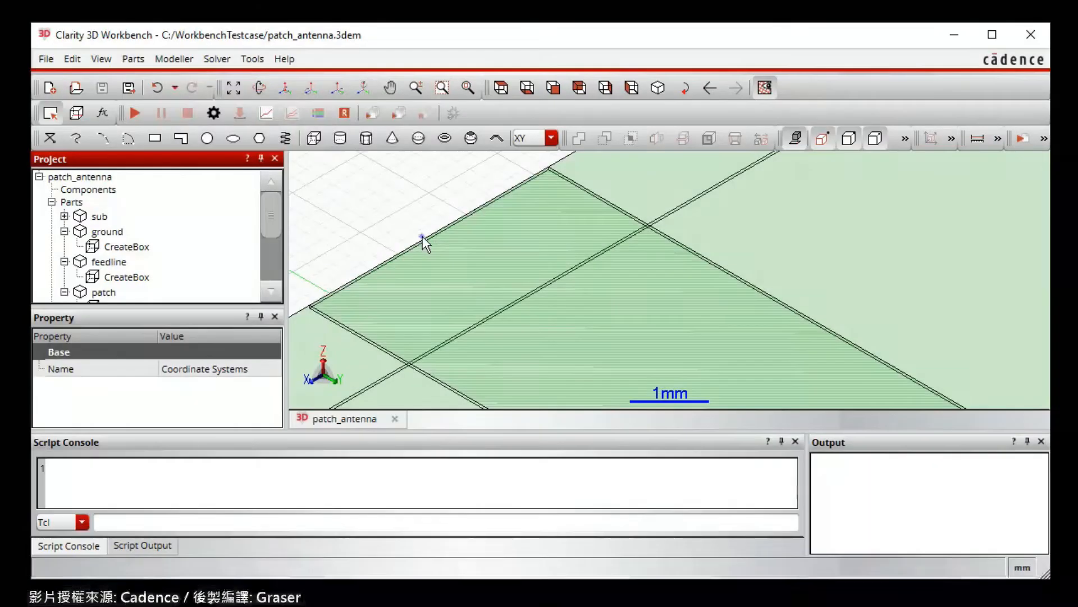
pyautogui.click(422, 236)
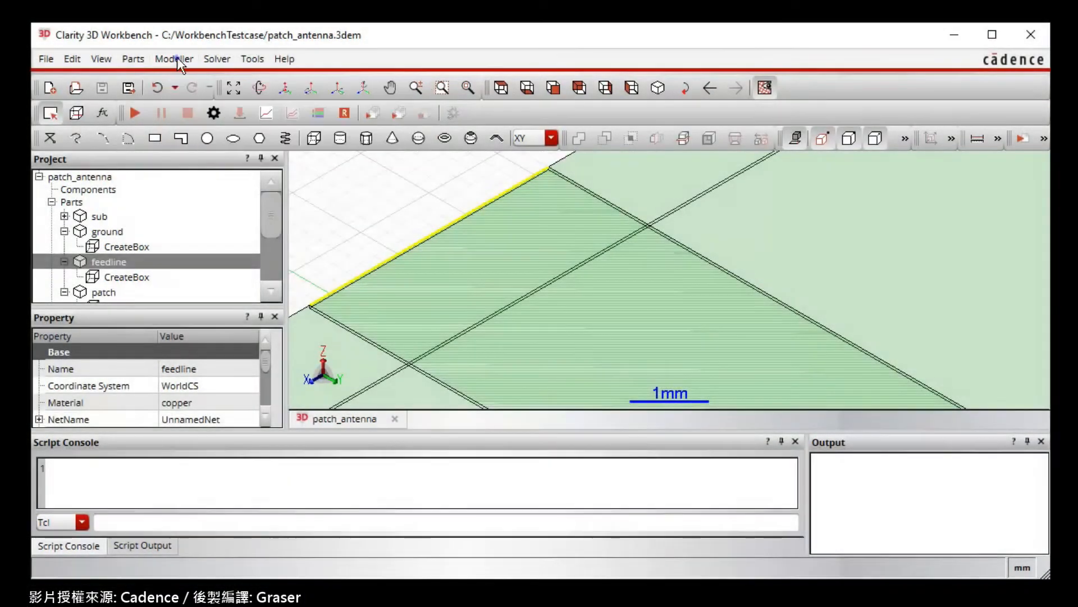
pyautogui.click(174, 59)
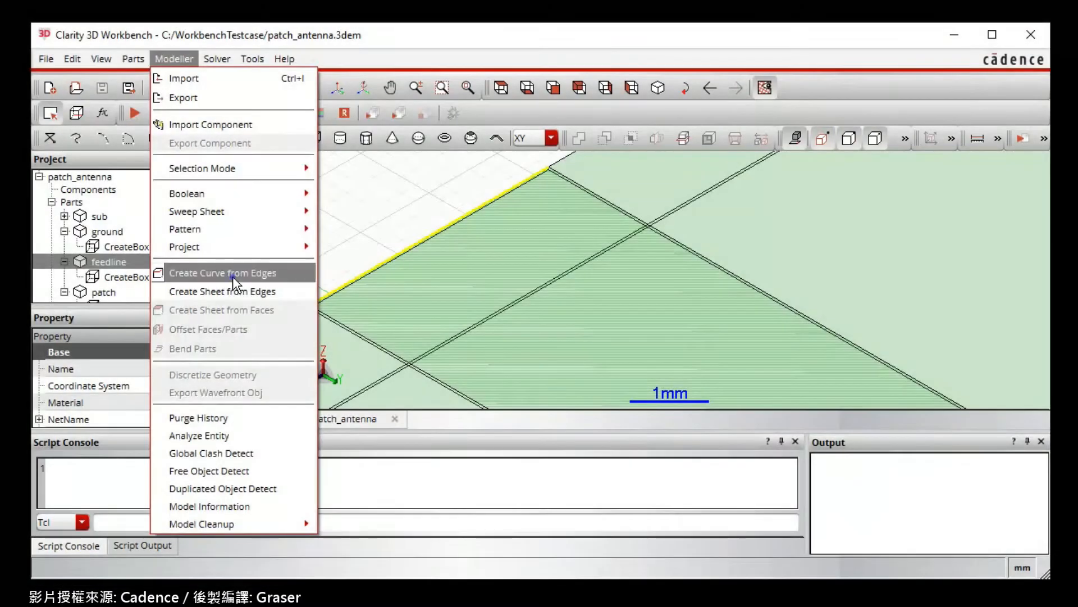
pyautogui.click(233, 276)
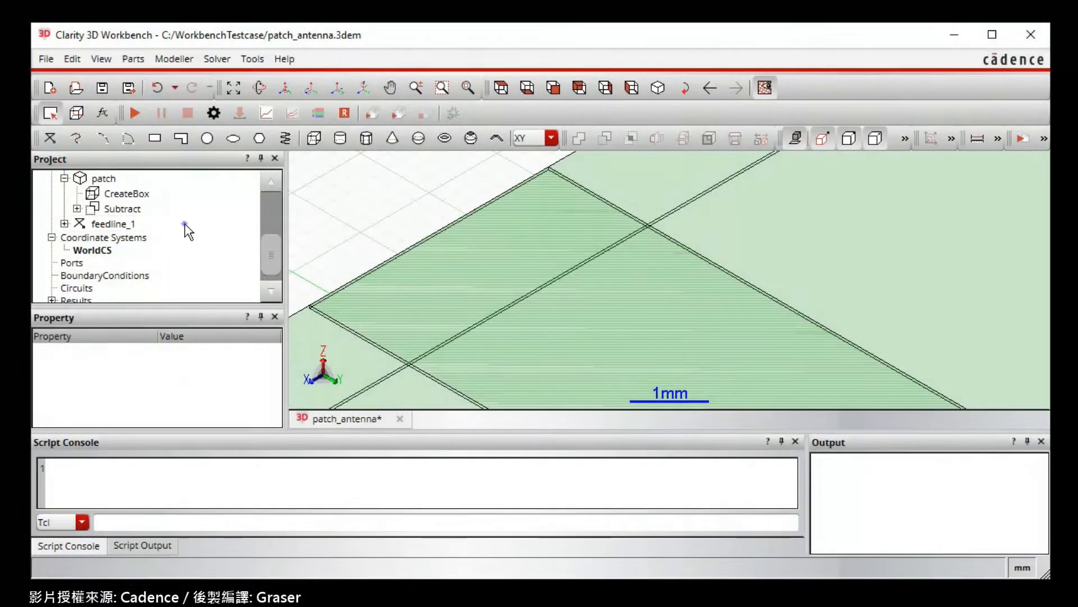
# - Sweep the feedline_1 curve along a vector from the substrate's upper corner to the lower corner directly below, using Snap All
pyautogui.click(184, 224)
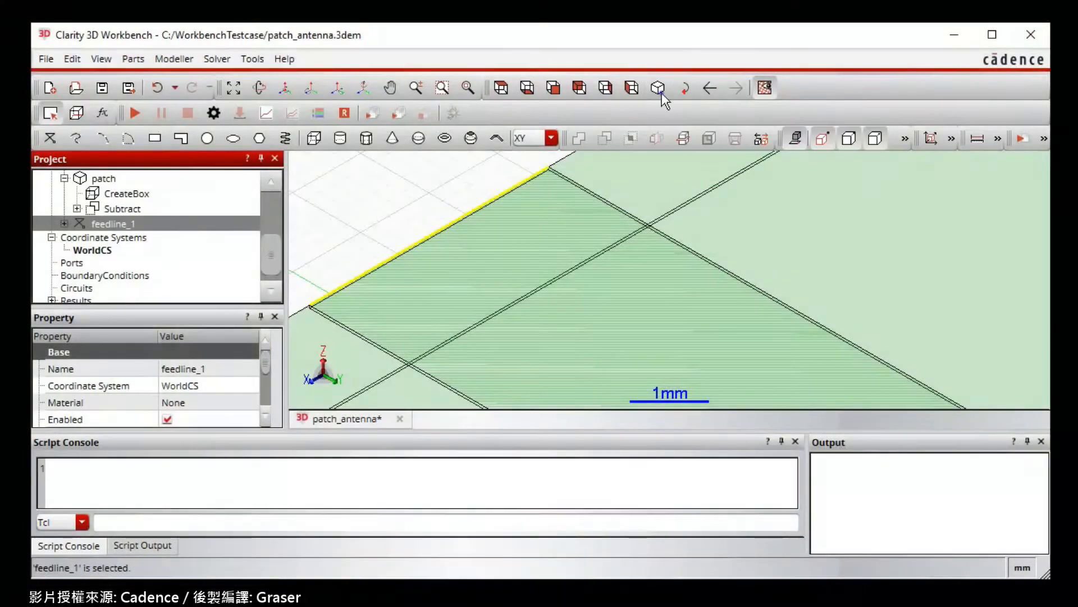
pyautogui.click(662, 93)
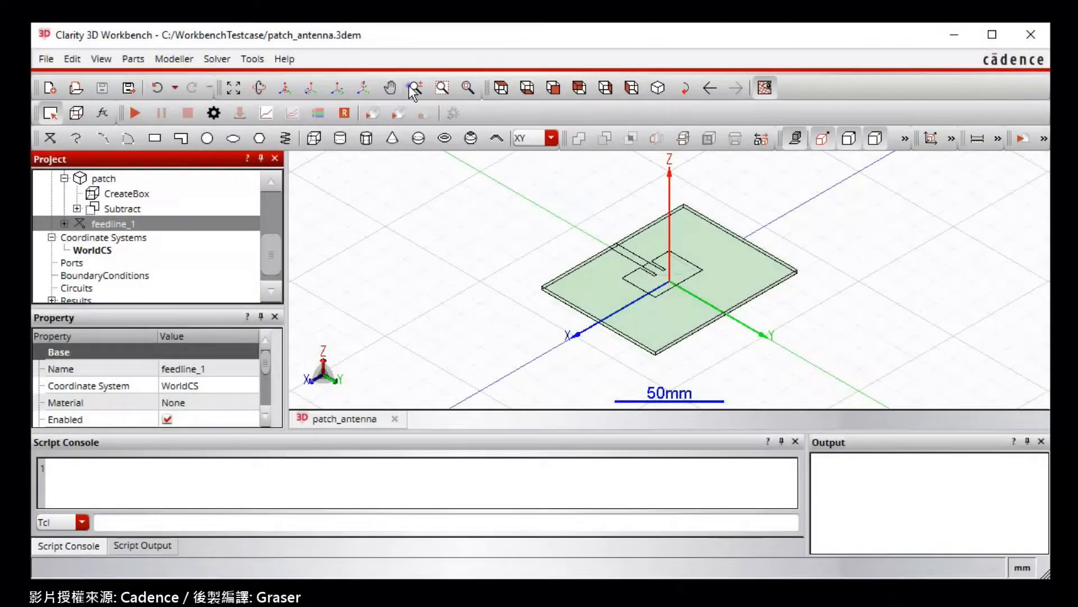
pyautogui.click(409, 85)
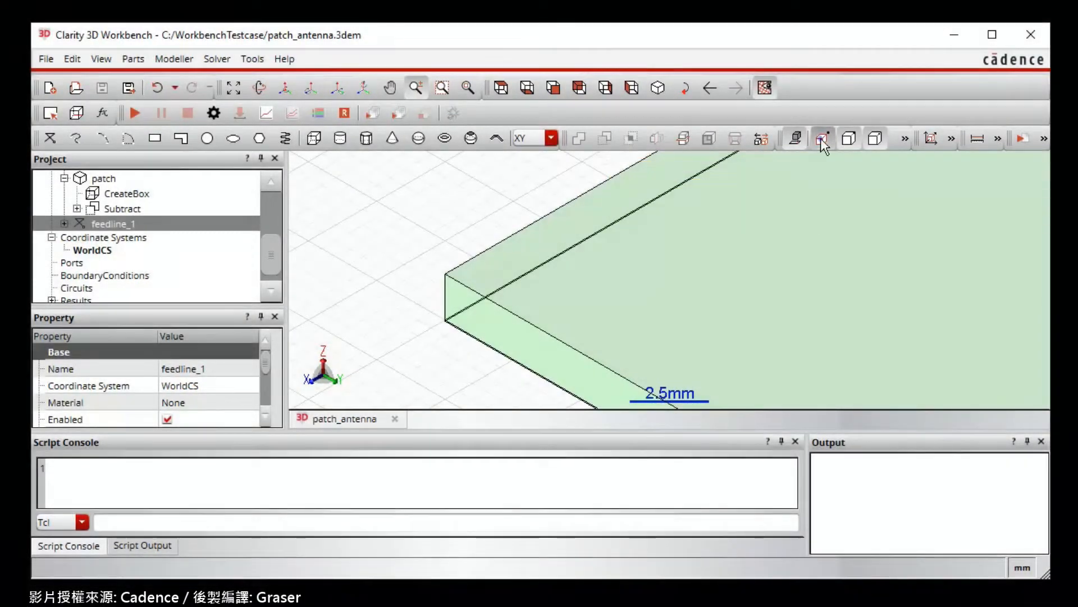
pyautogui.click(821, 138)
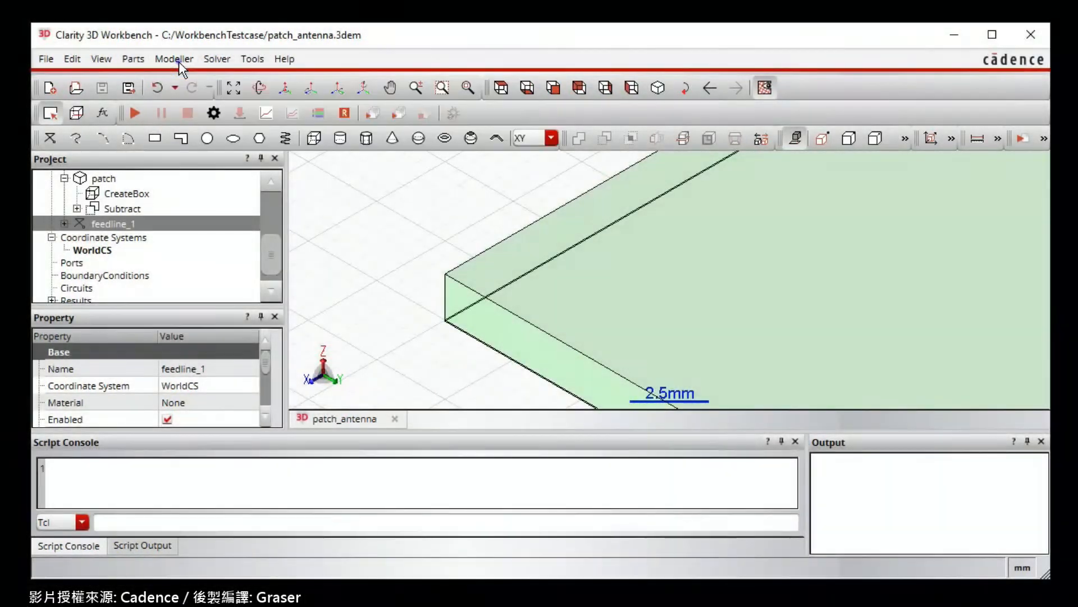
pyautogui.click(178, 62)
pyautogui.moveTo(292, 214)
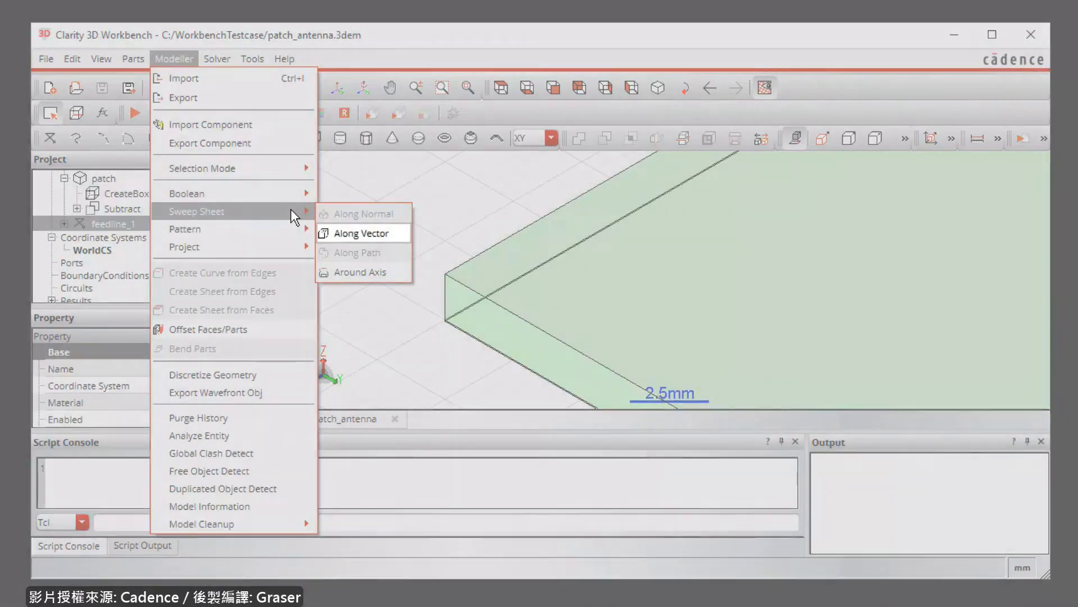
pyautogui.click(361, 233)
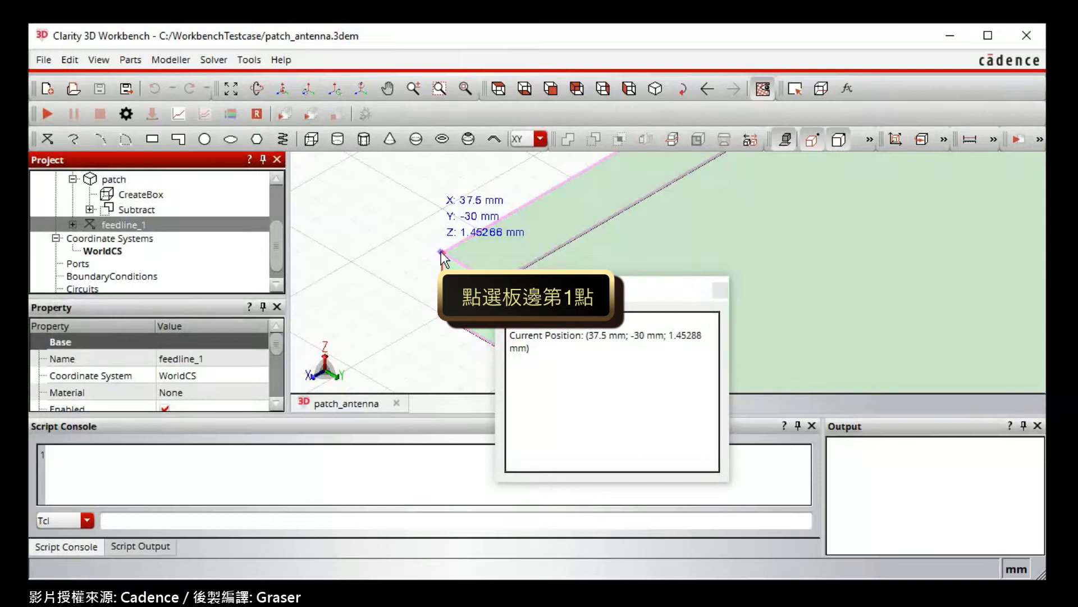
pyautogui.click(441, 251)
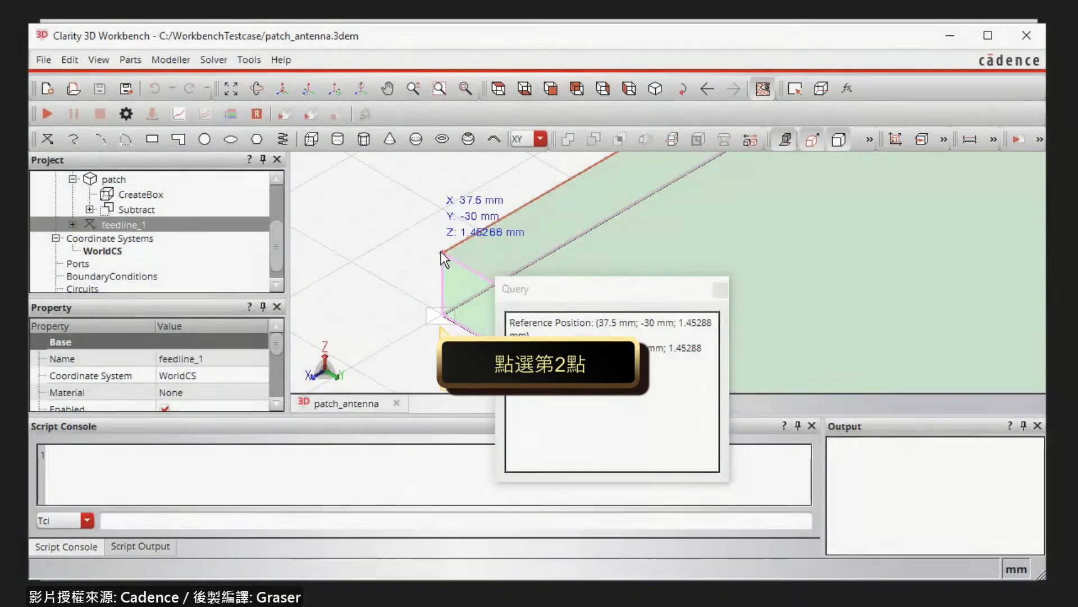
pyautogui.click(442, 318)
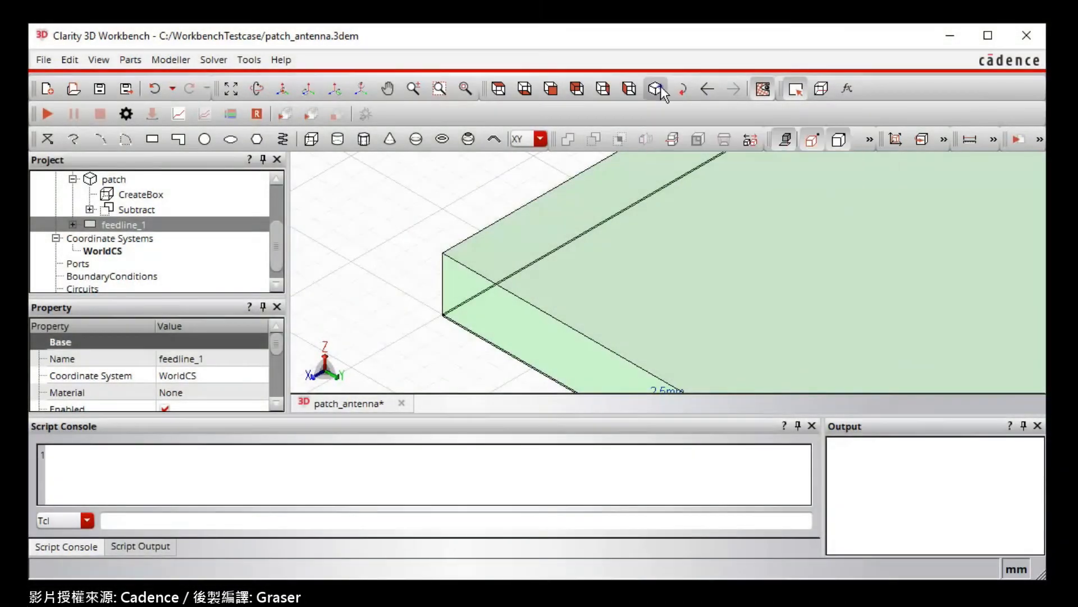
# - Assign a lumped port named port to the feedline_1 rectangle at the board edge, with feedline as conductor and 50 ohm impedance
pyautogui.click(661, 87)
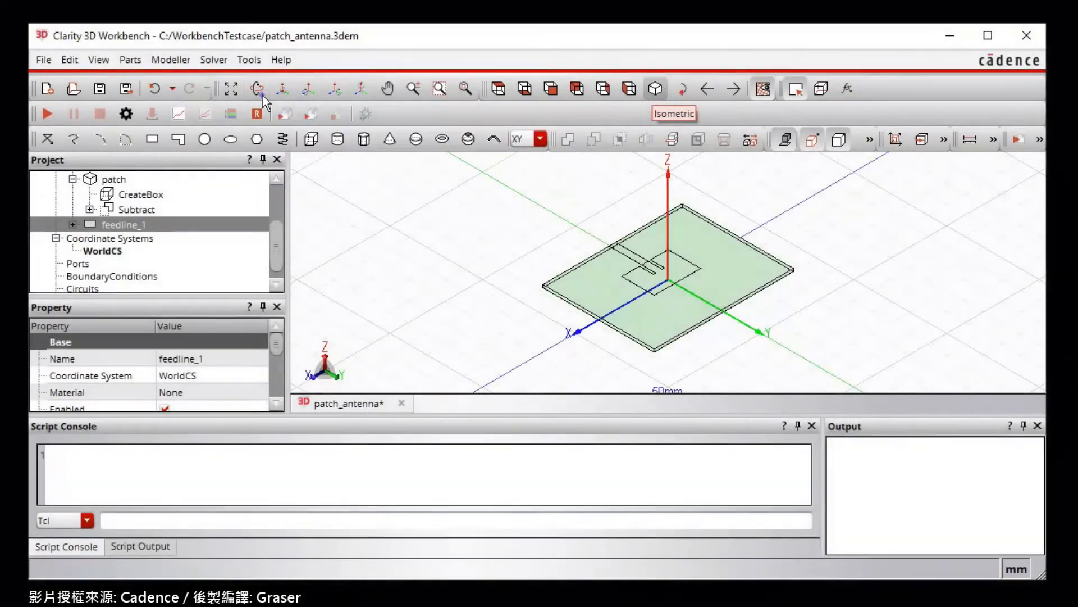
pyautogui.click(259, 92)
pyautogui.moveTo(629, 269); pyautogui.dragTo(601, 313)
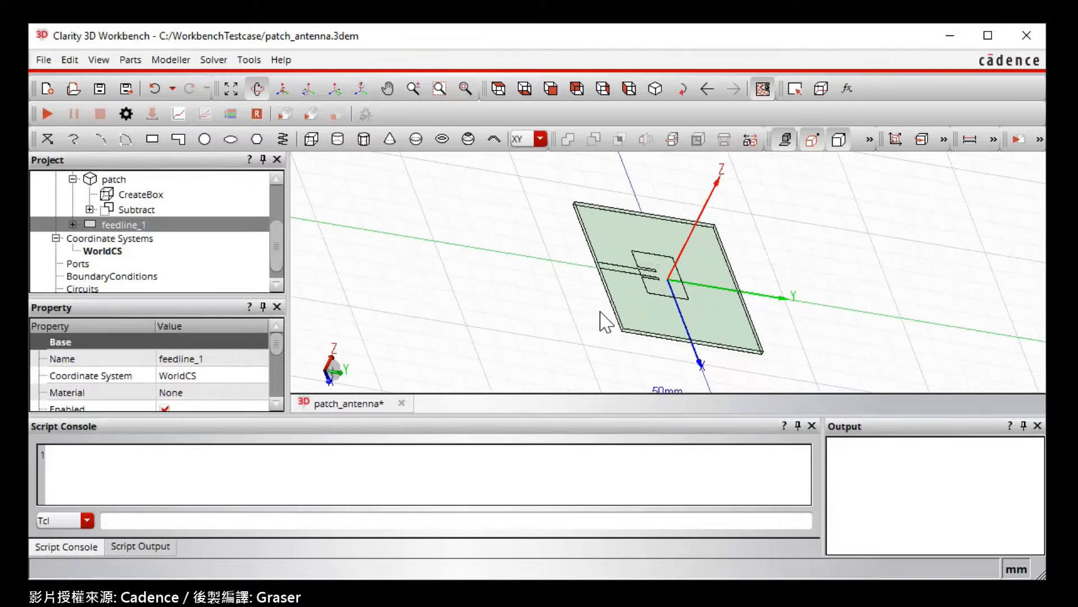
pyautogui.scroll(7, 604, 269)
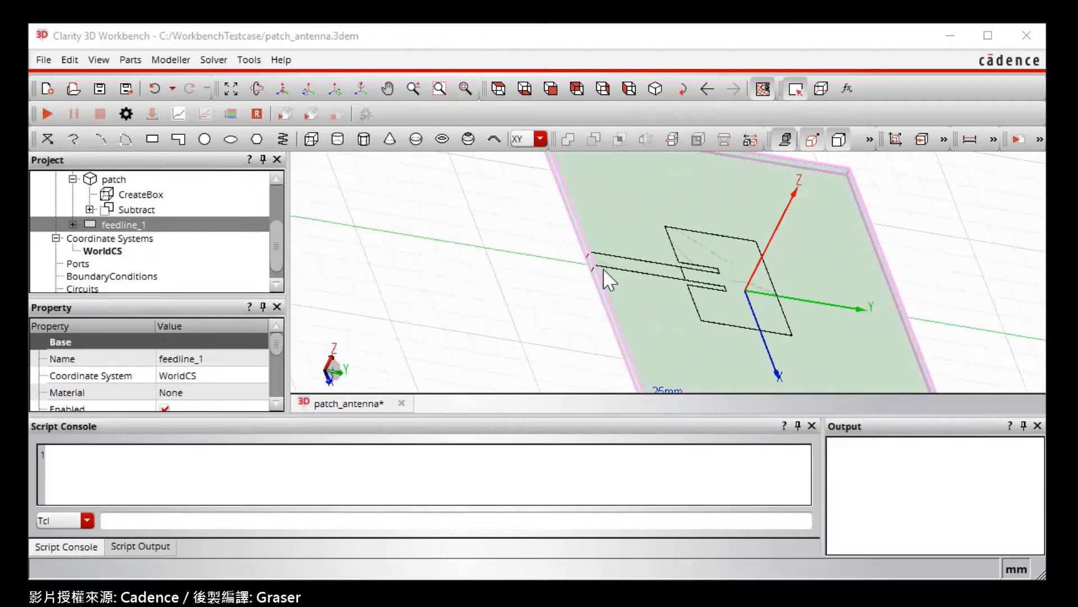
pyautogui.scroll(4, 607, 278)
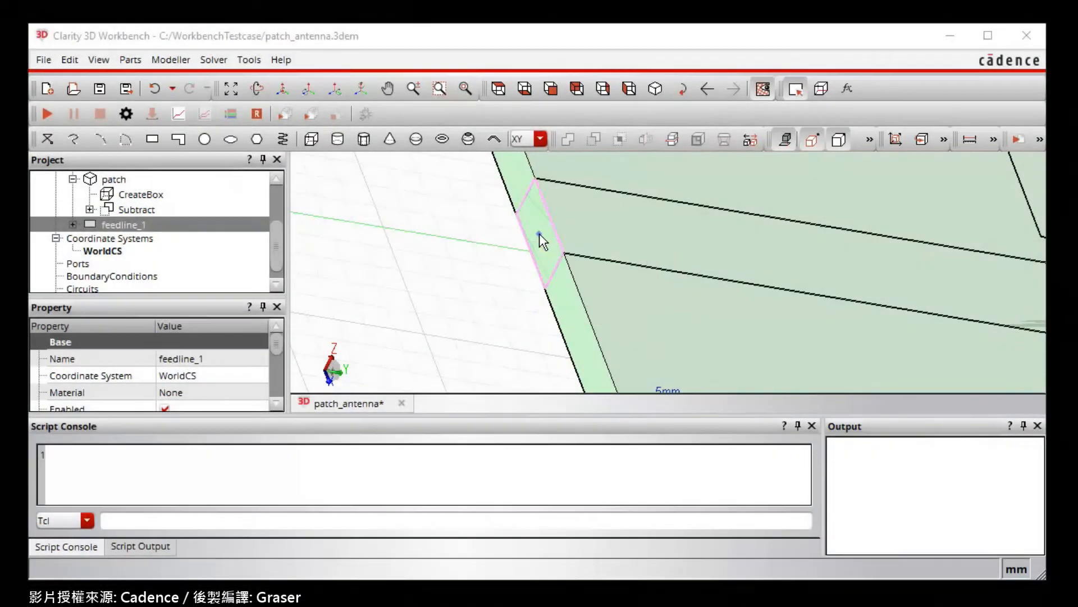
pyautogui.click(539, 234)
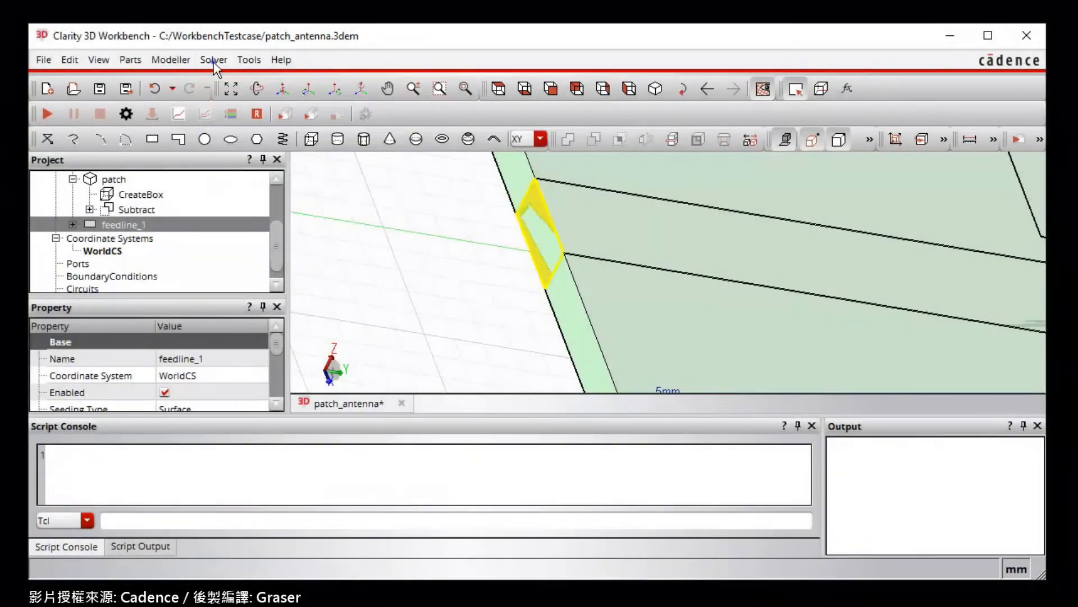
pyautogui.click(214, 60)
pyautogui.moveTo(222, 86)
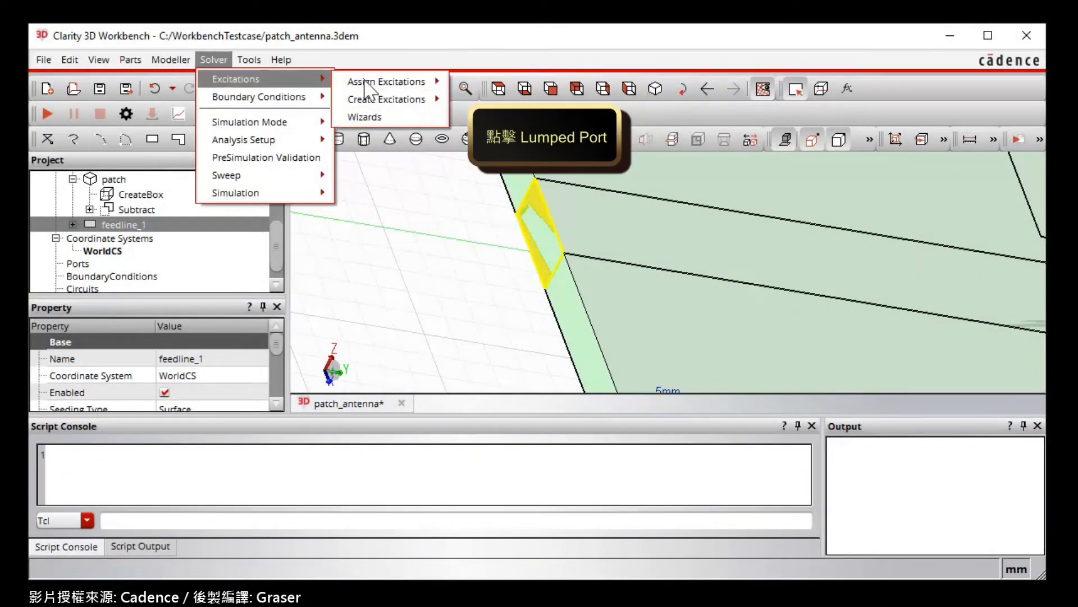
pyautogui.moveTo(364, 79)
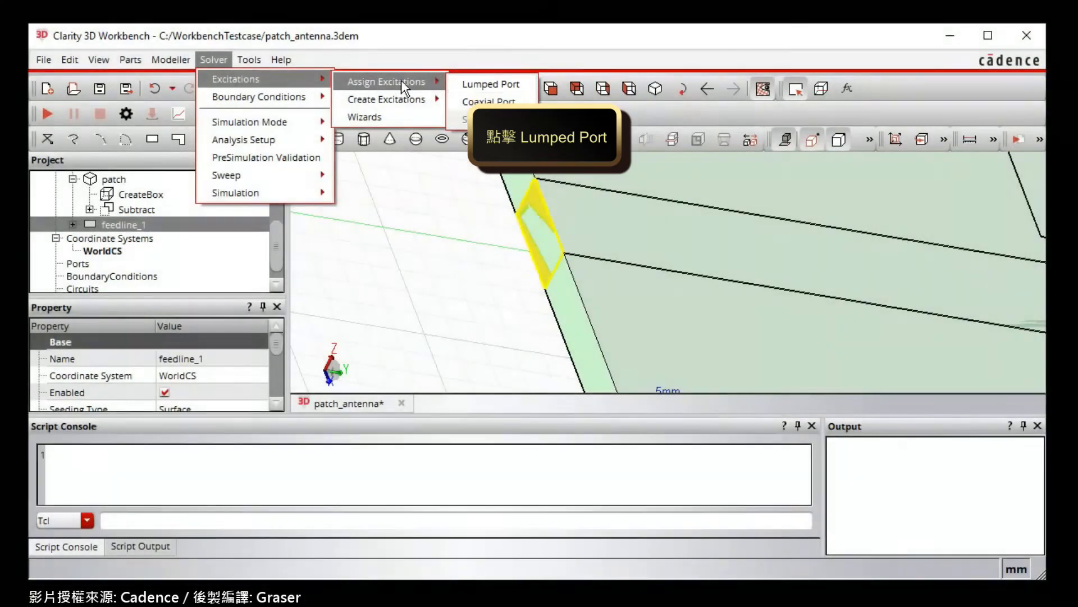
pyautogui.click(479, 84)
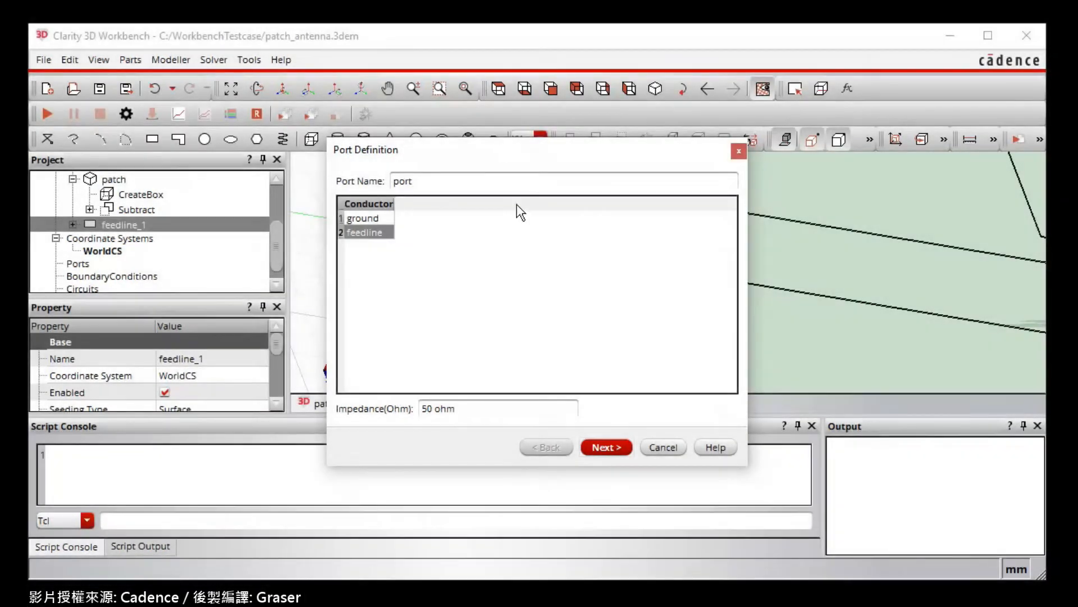
pyautogui.click(597, 448)
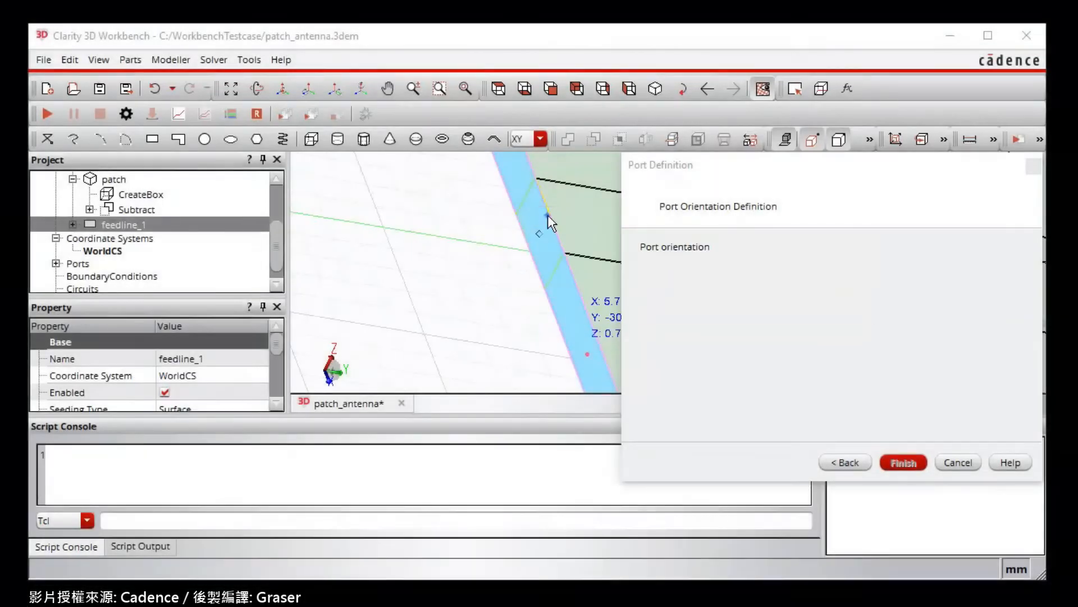
# - Define the port orientation from the rectangle's upper edge to its lower edge, finish the definition and select the new port for review
pyautogui.click(548, 215)
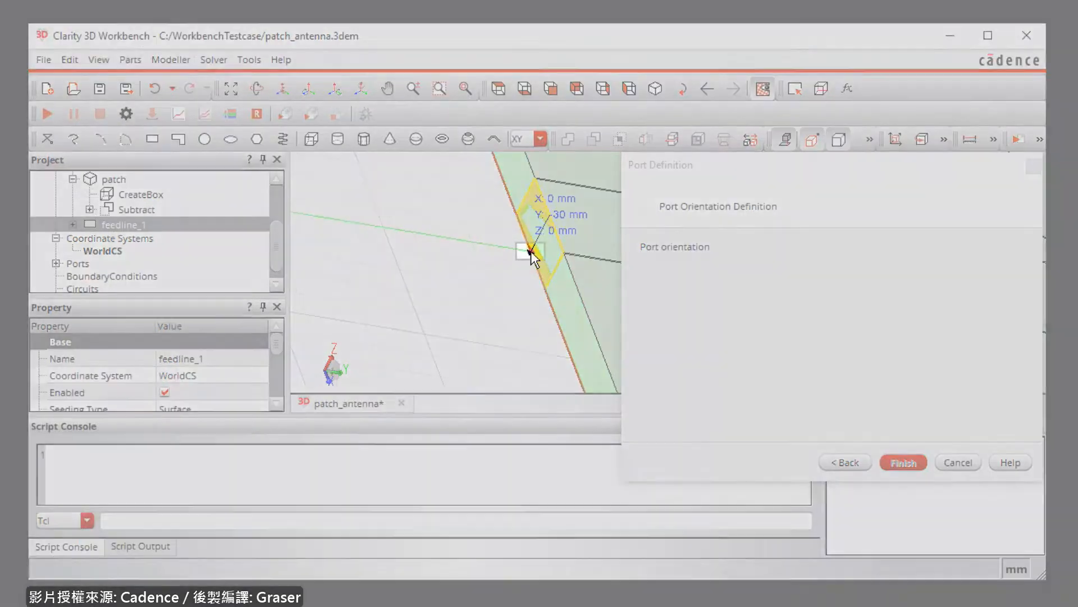
pyautogui.click(531, 252)
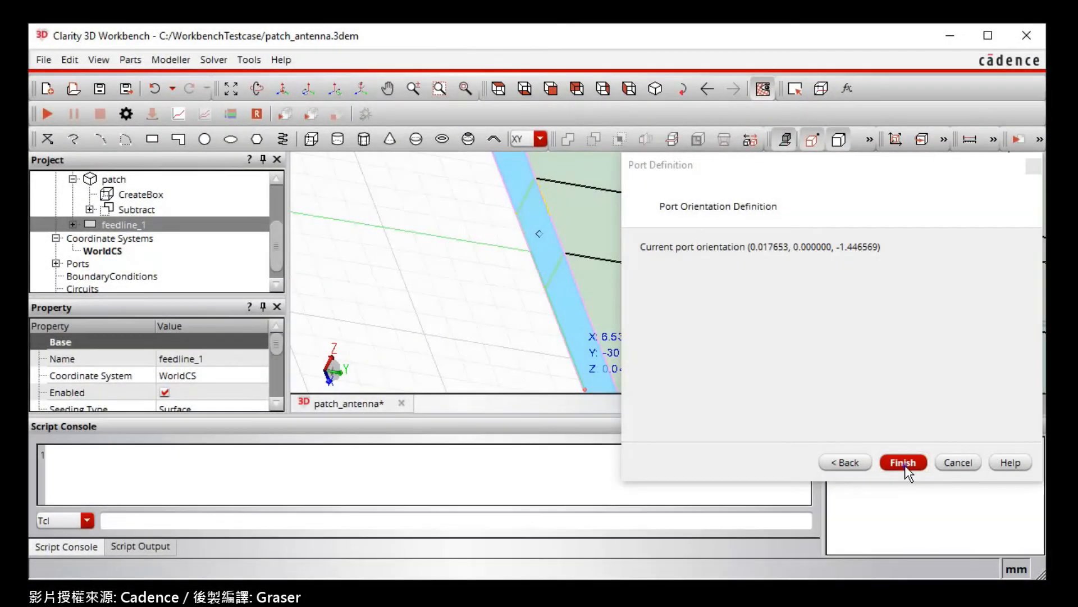
pyautogui.click(903, 463)
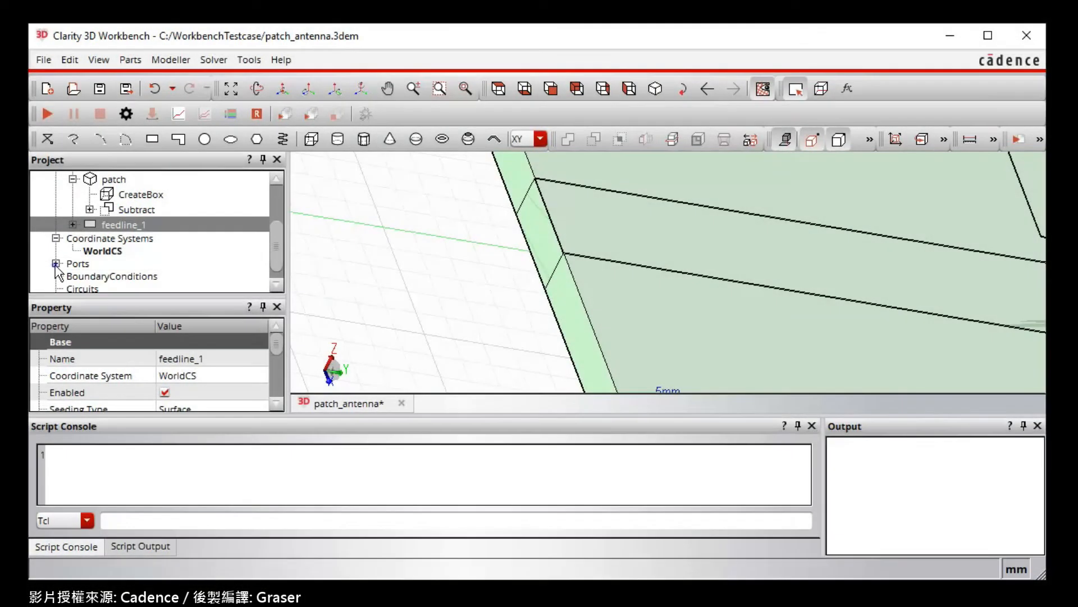
pyautogui.click(56, 263)
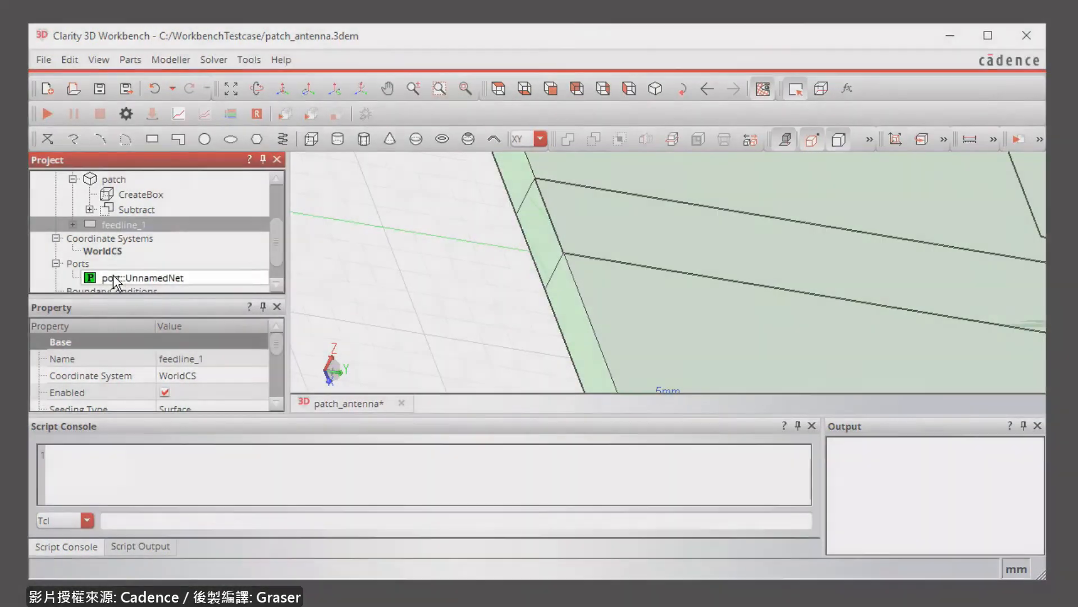
pyautogui.click(115, 278)
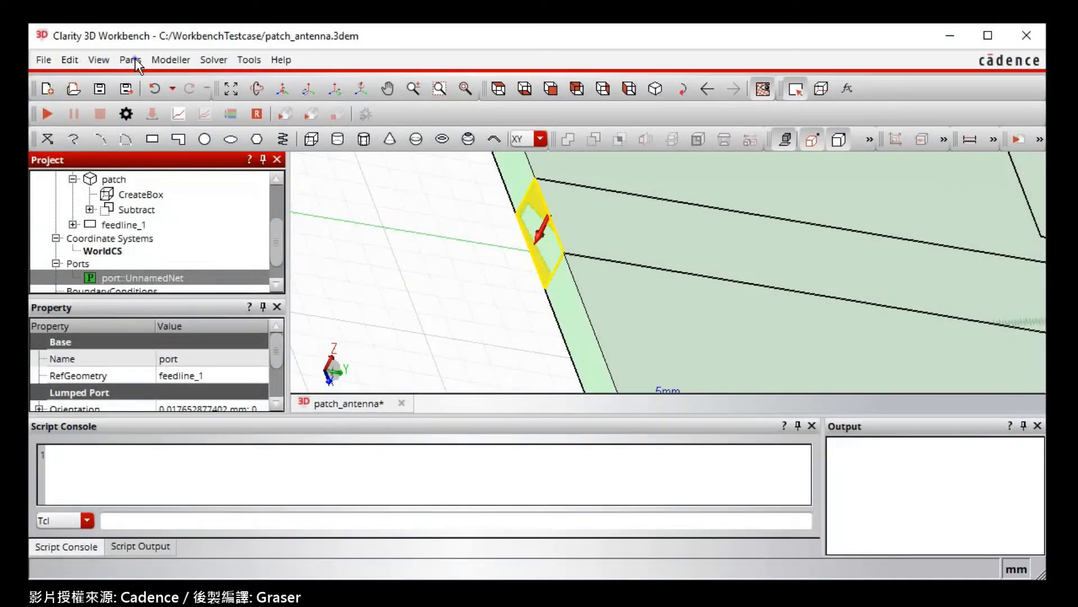
# - Create a bounding box around the antenna model with an identical absolute offset of 50 mm on all sides
pyautogui.click(133, 60)
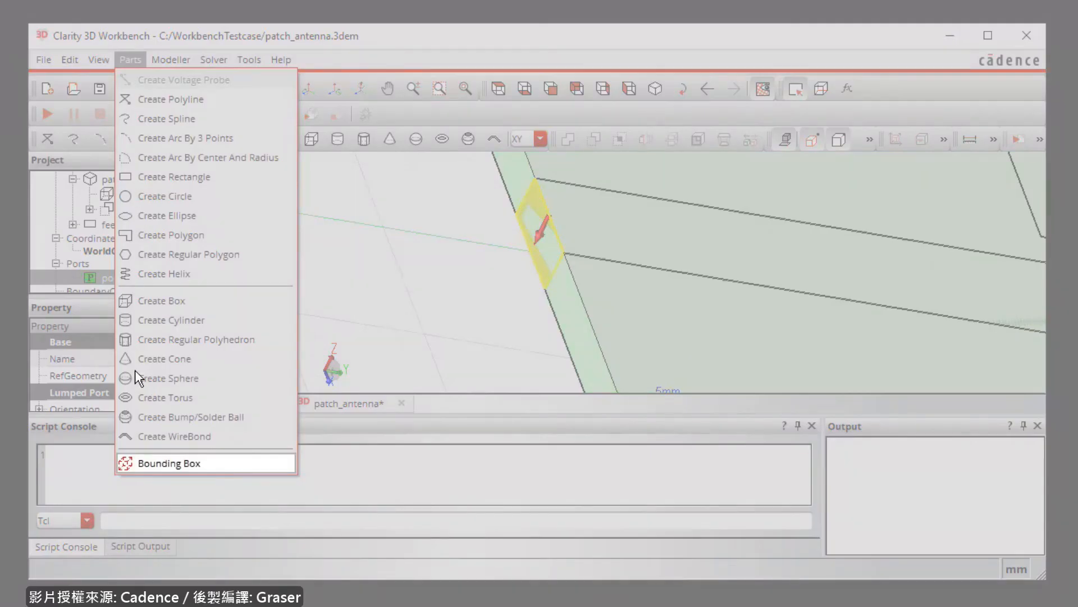
pyautogui.click(137, 459)
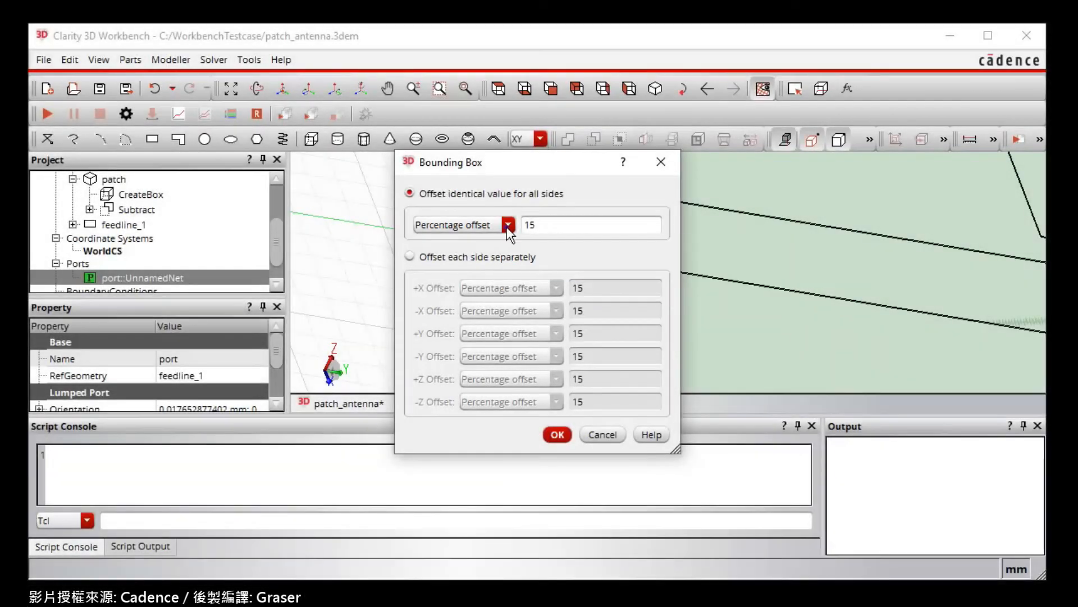
pyautogui.click(508, 224)
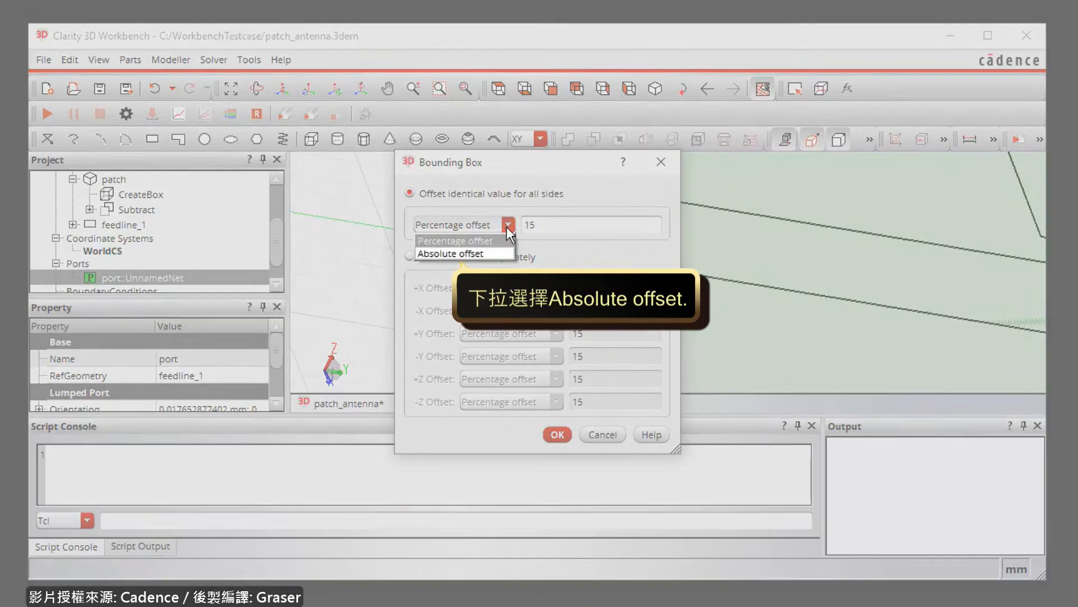
pyautogui.click(497, 251)
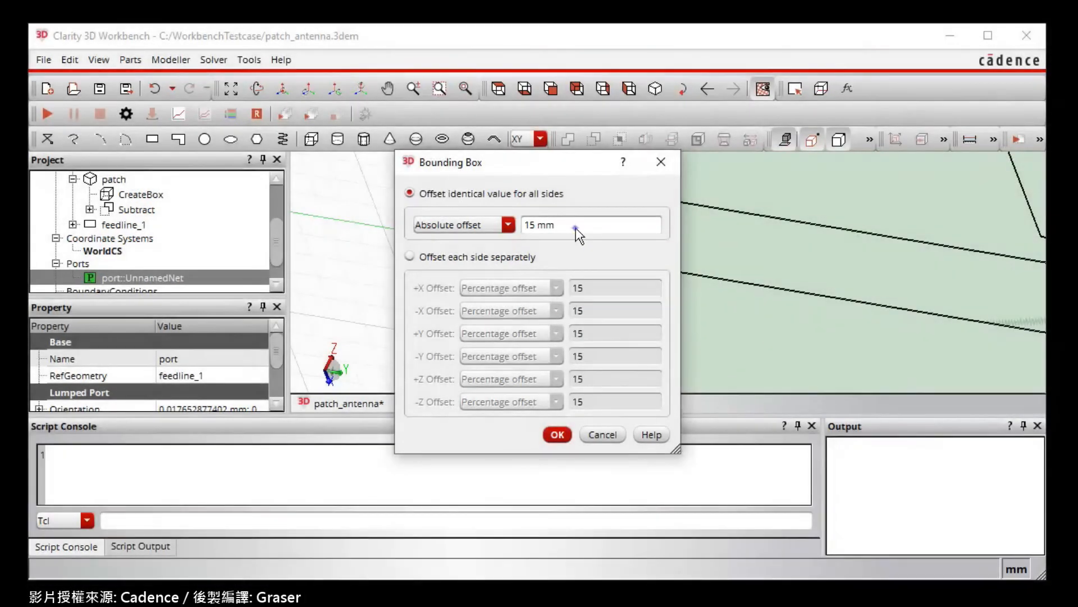
pyautogui.click(576, 227)
pyautogui.press('BackSpace')
pyautogui.press('BackSpace')
pyautogui.press('BackSpace')
pyautogui.press('BackSpace')
pyautogui.press('BackSpace')
pyautogui.write('50 mm')
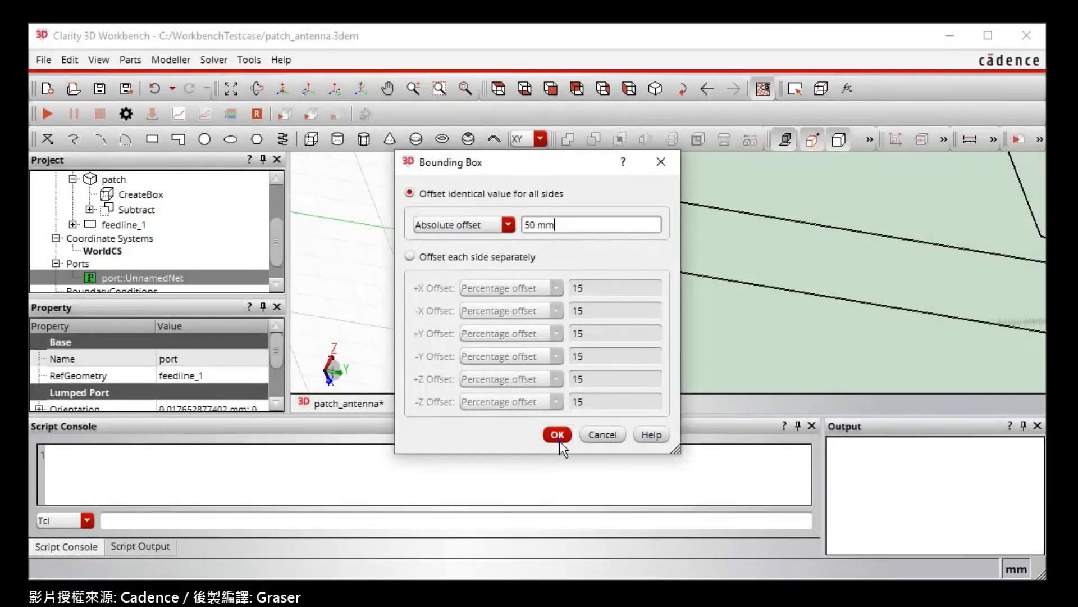
pyautogui.click(559, 441)
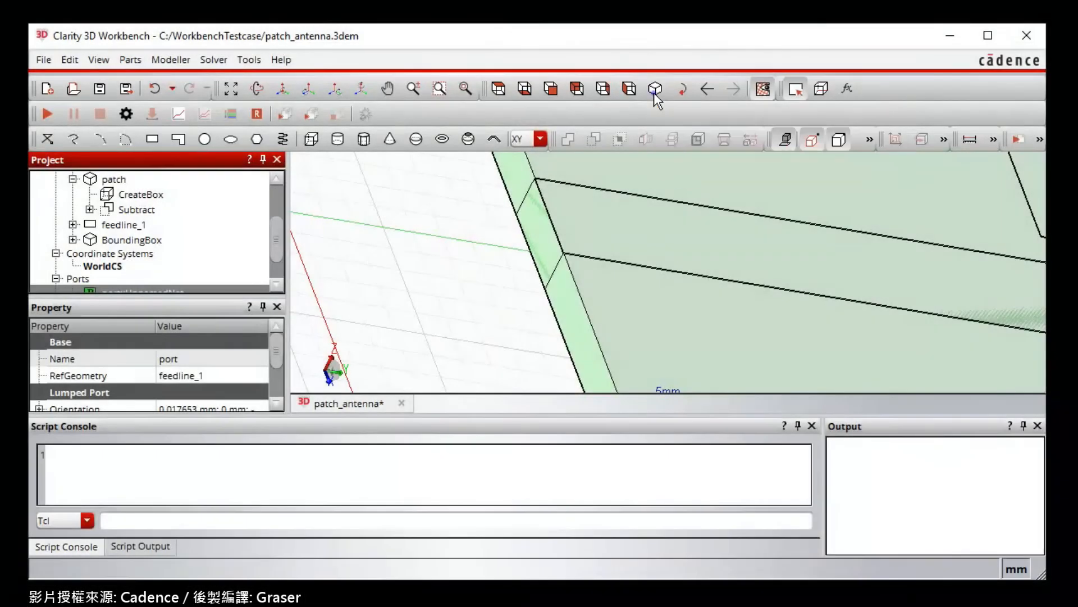
# - Assign an ABC boundary condition to the whole bounding box and expand the project's boundary conditions for review
pyautogui.click(654, 93)
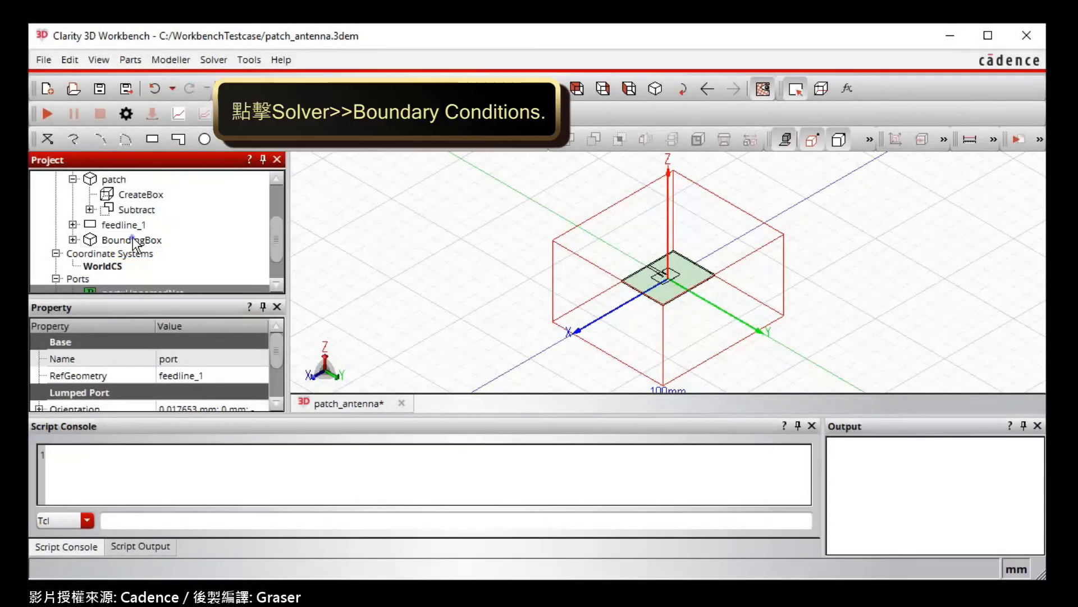
pyautogui.click(133, 240)
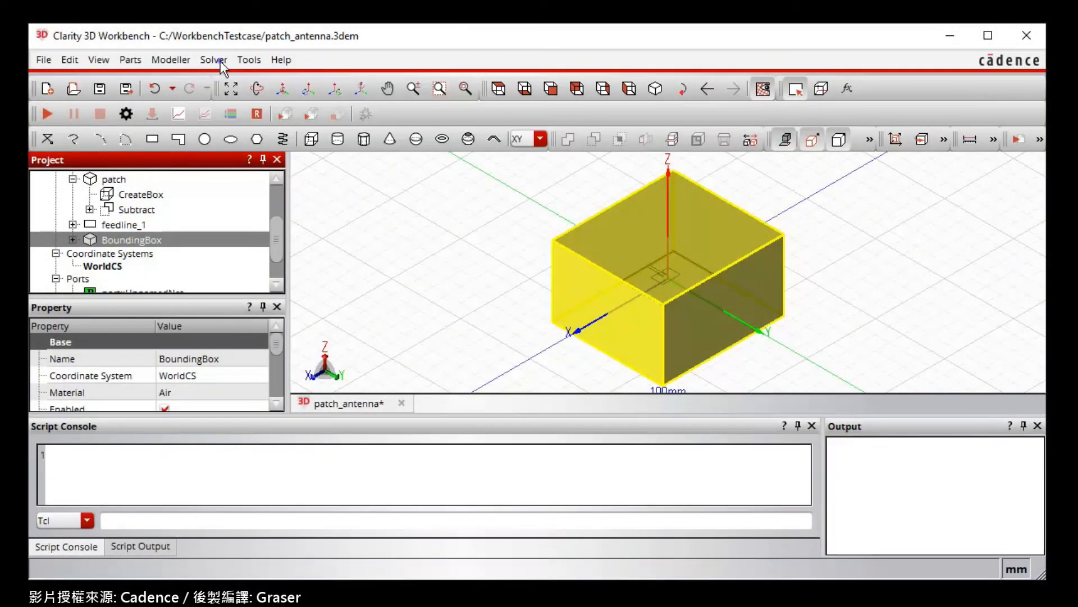
pyautogui.click(221, 61)
pyautogui.moveTo(231, 100)
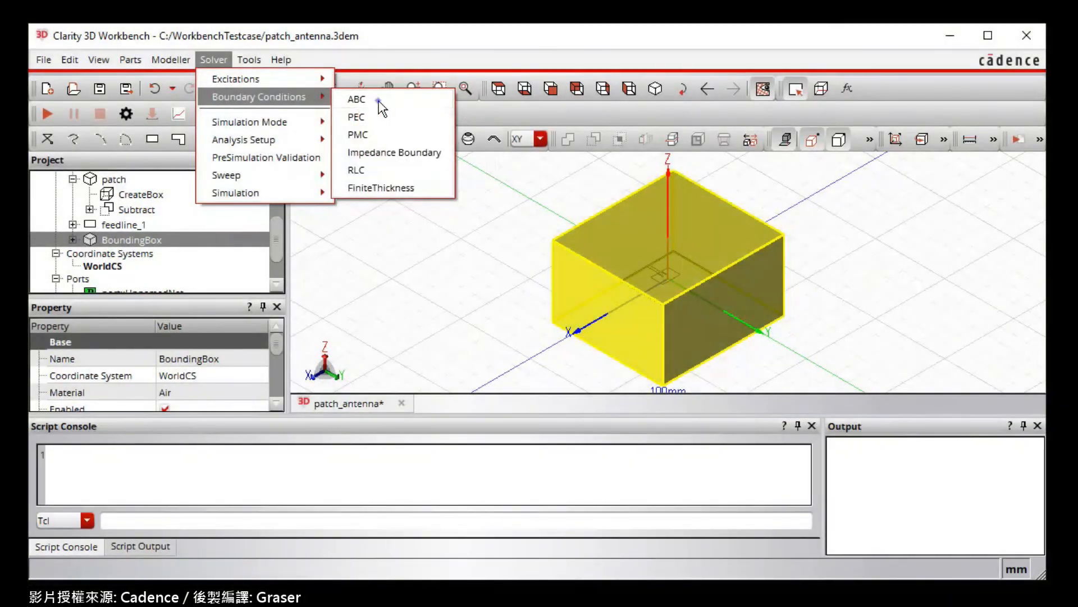
pyautogui.click(379, 101)
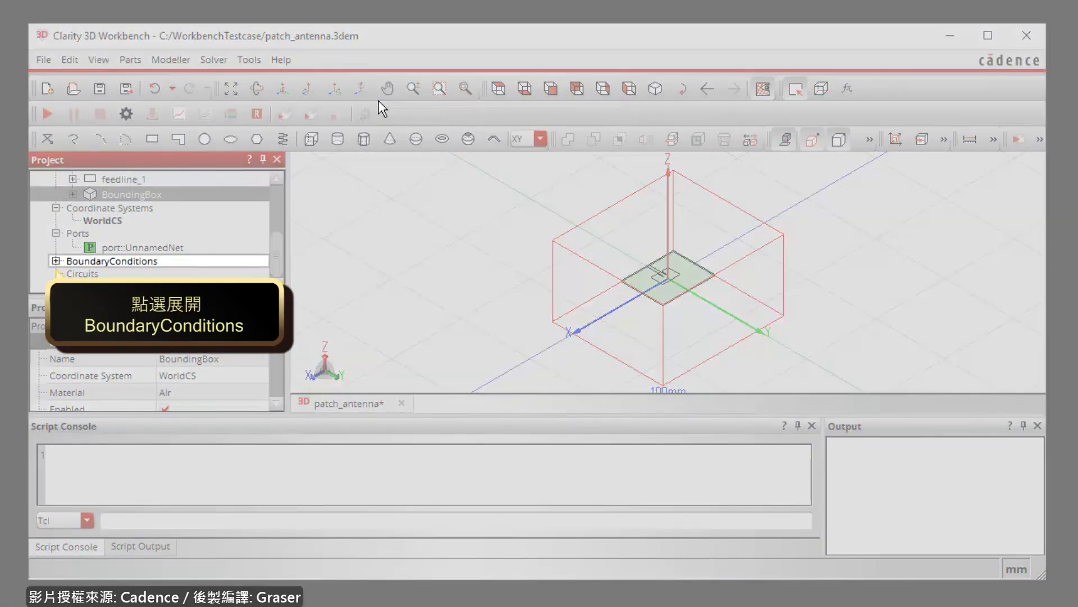
pyautogui.click(56, 261)
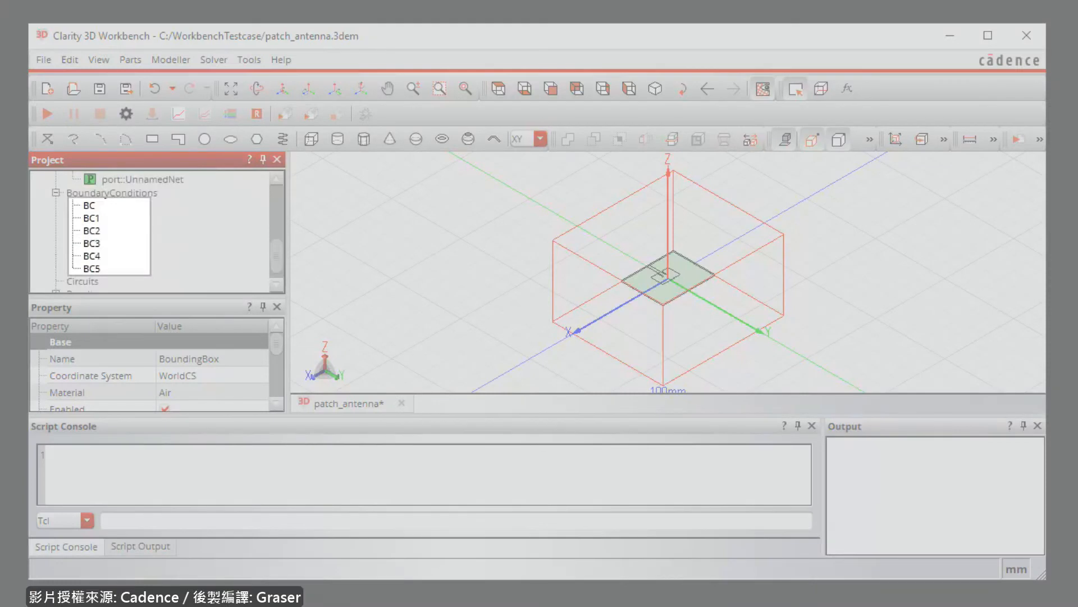